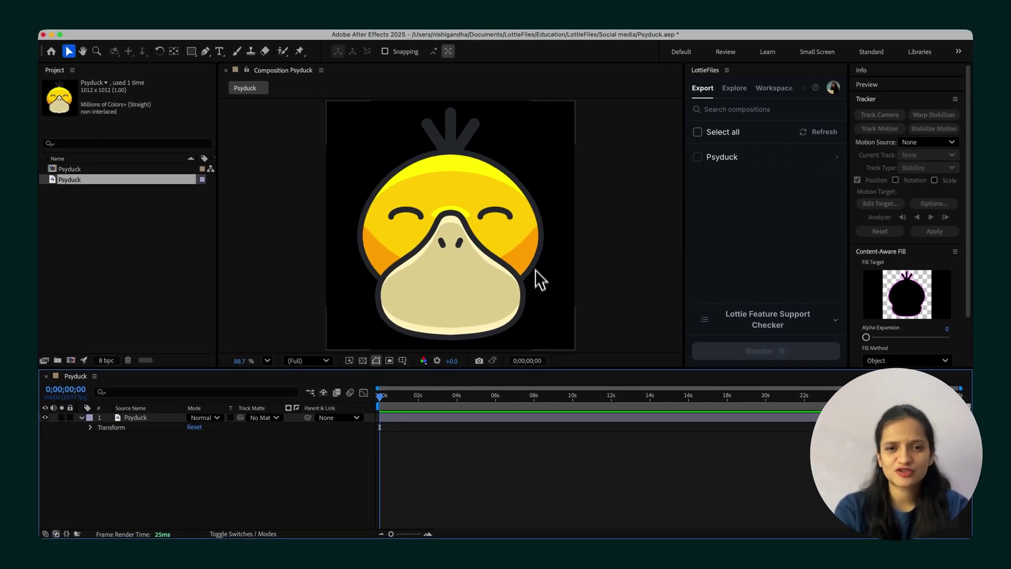
Scale the Psyduck image layer to 264.4% so it fills the Psyduck composition.
click(504, 258)
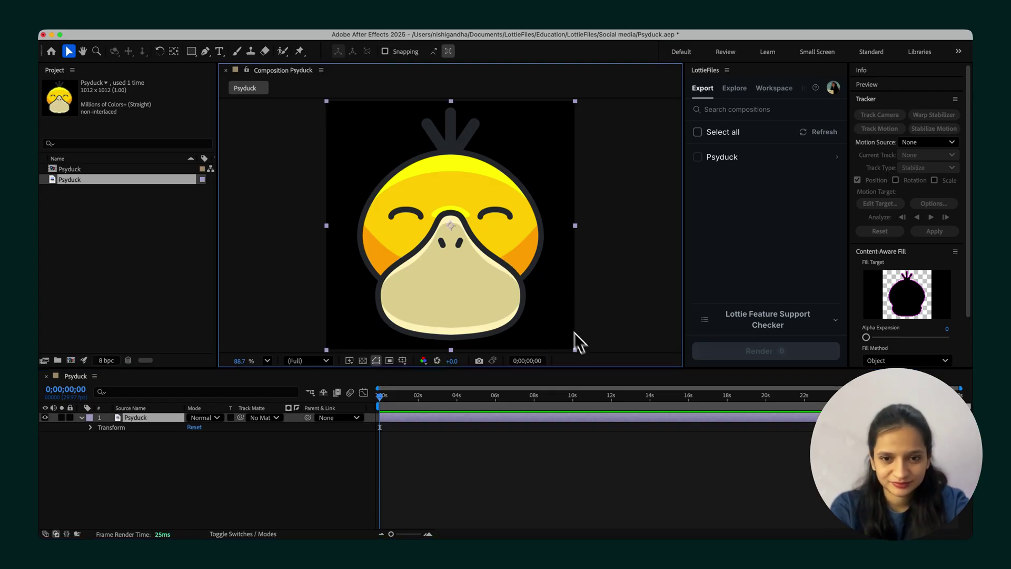
double_click(525, 306)
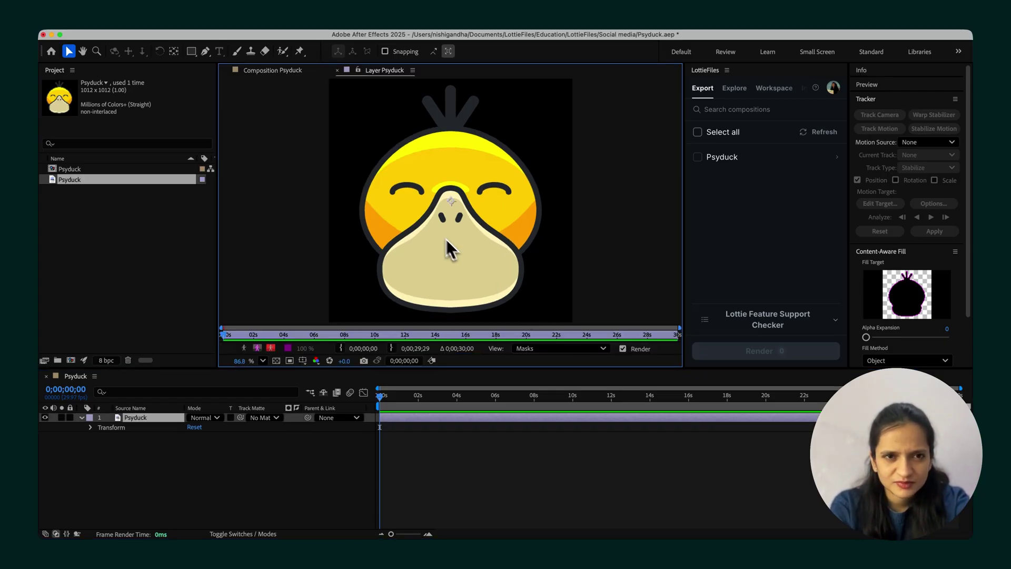
click(277, 74)
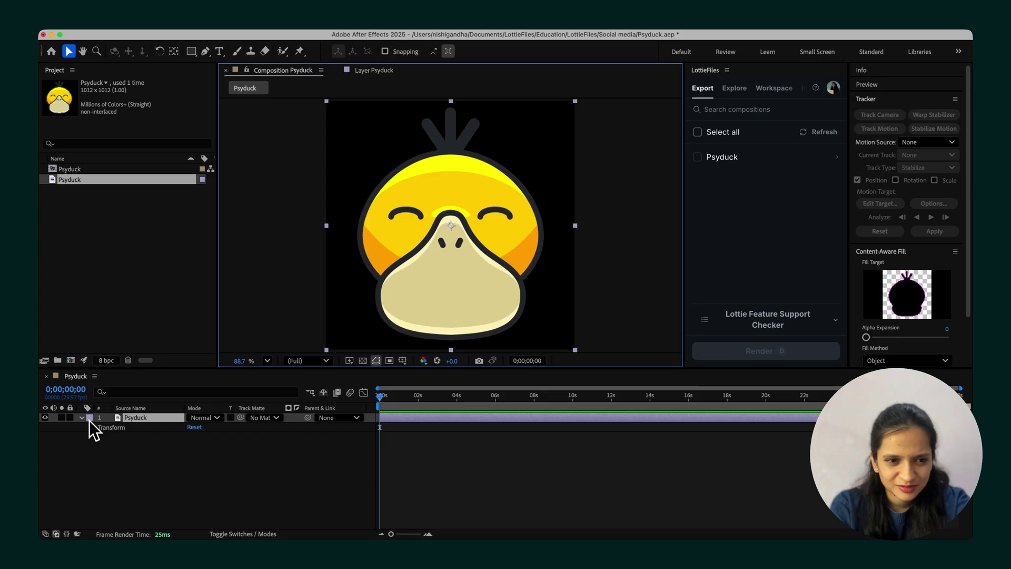
click(92, 428)
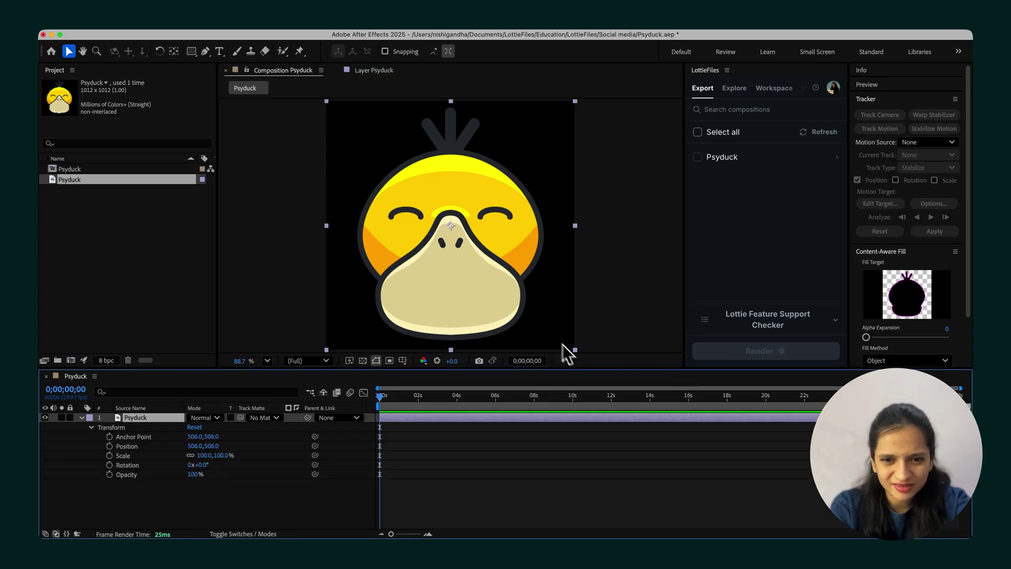
drag(578, 353, 781, 492)
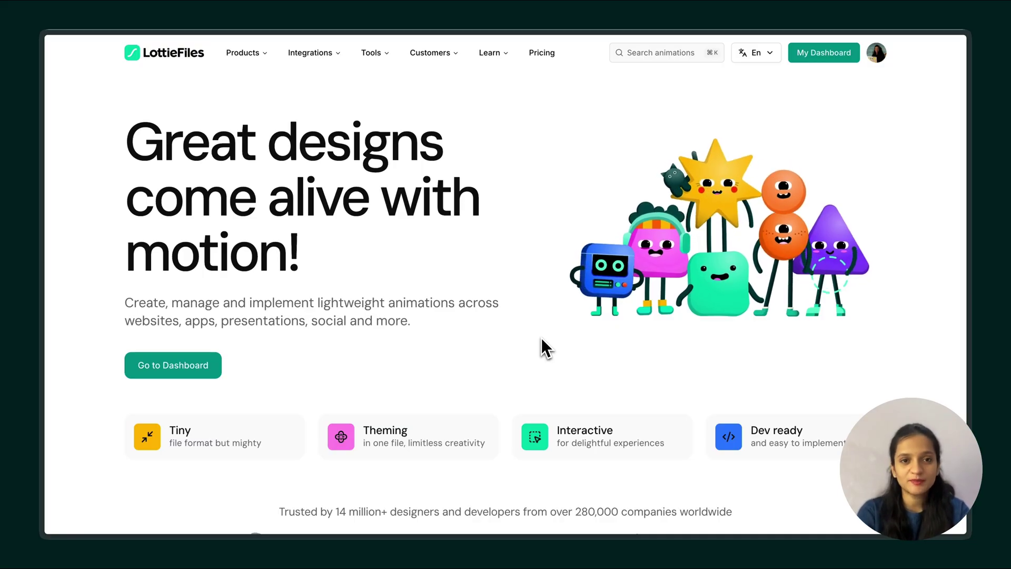
mouse_move(371, 52)
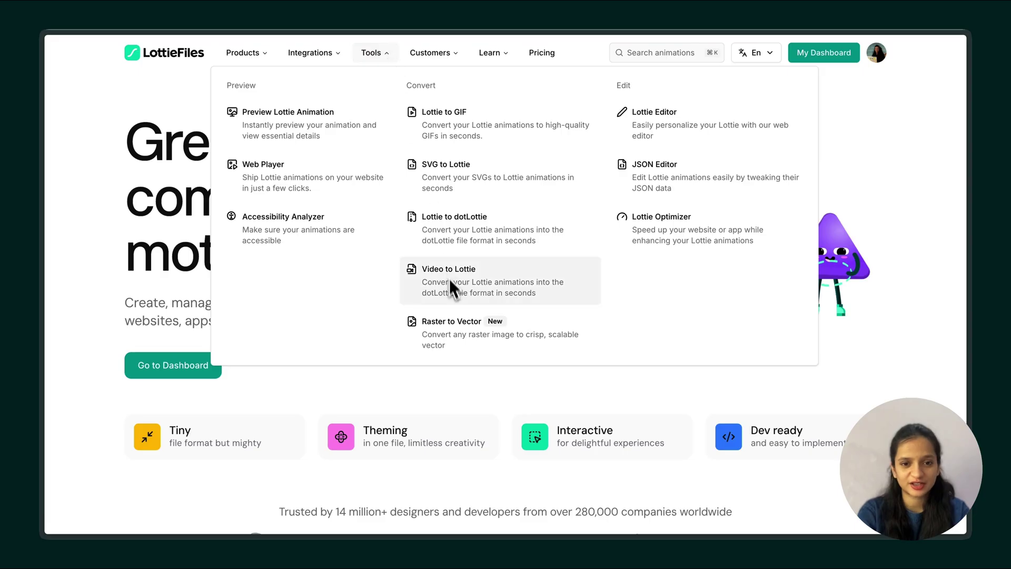
Go to the Raster to Vector tool on lottiefiles.com.
click(451, 342)
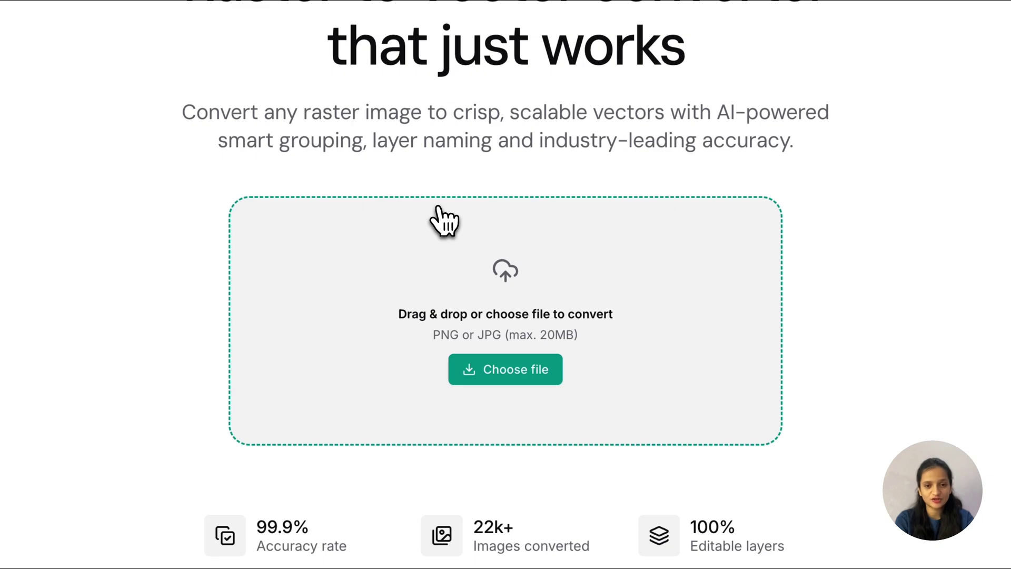
Upload Psyduck.png from the Finder Assets folder for vector conversion.
click(506, 376)
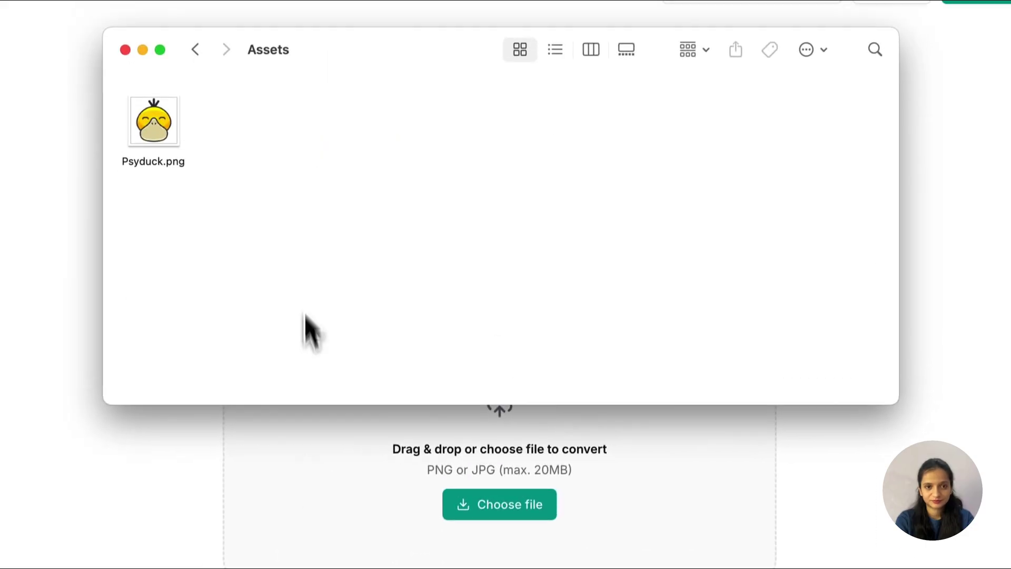
mouse_move(181, 176)
mouse_down()
mouse_move(212, 181)
mouse_move(456, 471)
mouse_up()
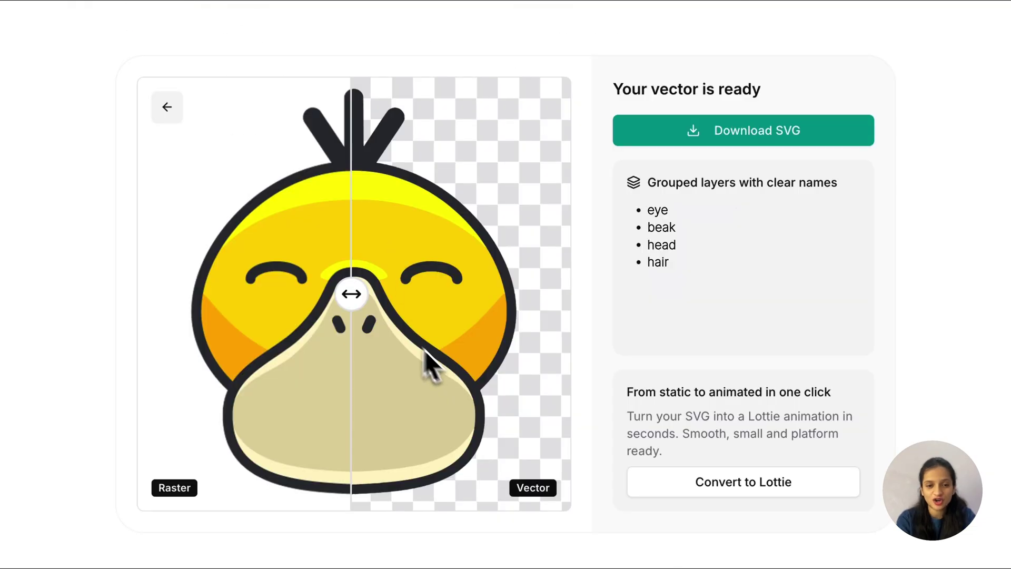
Compare raster and vector Psyduck with the slider, then download the layered SVG.
mouse_move(352, 300)
mouse_down()
mouse_move(461, 302)
mouse_move(339, 337)
mouse_move(362, 340)
mouse_up()
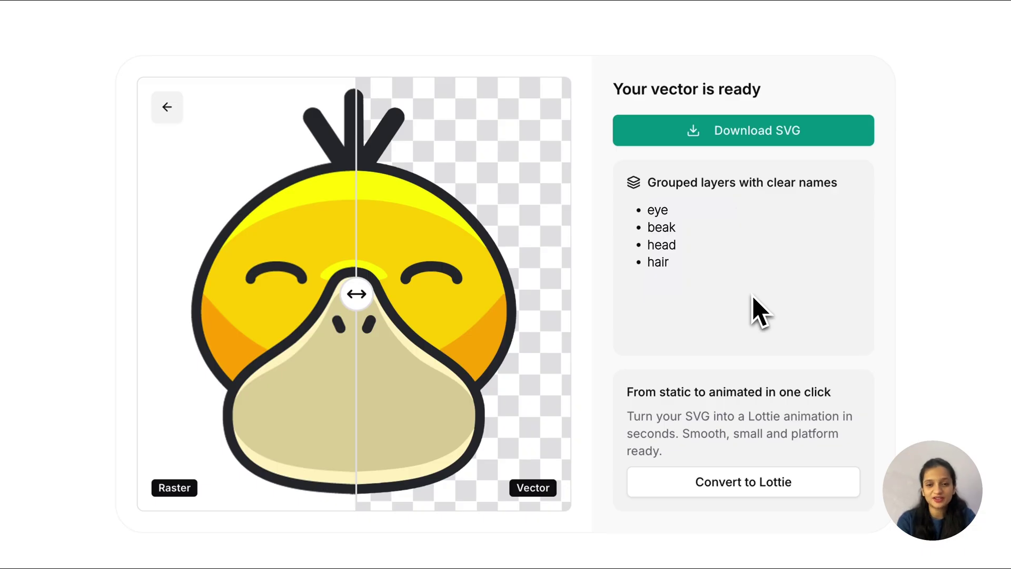
click(848, 141)
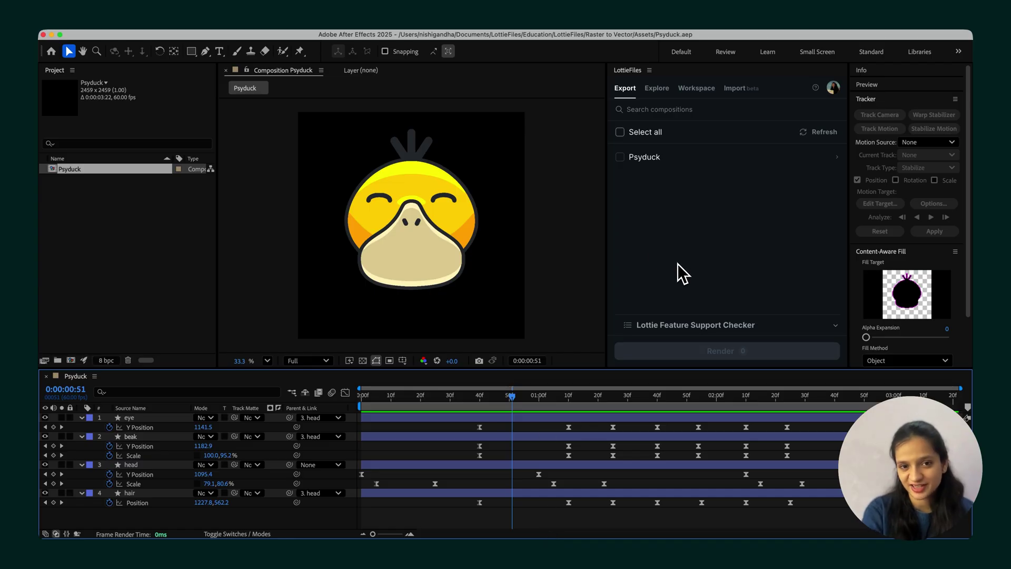
Save the project and render the Psyduck composition as a Lottie in the LottieFiles panel.
click(621, 158)
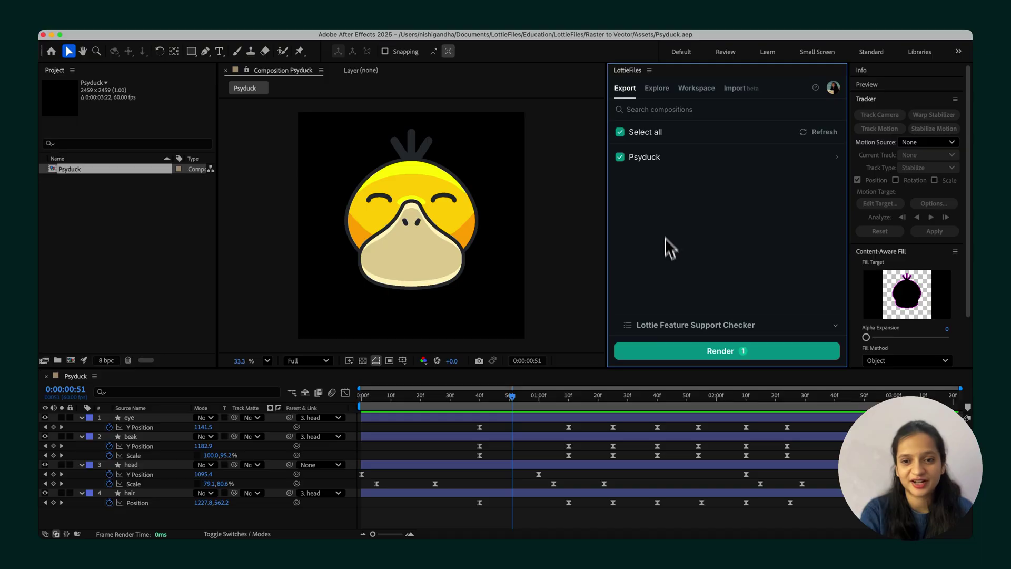
click(659, 356)
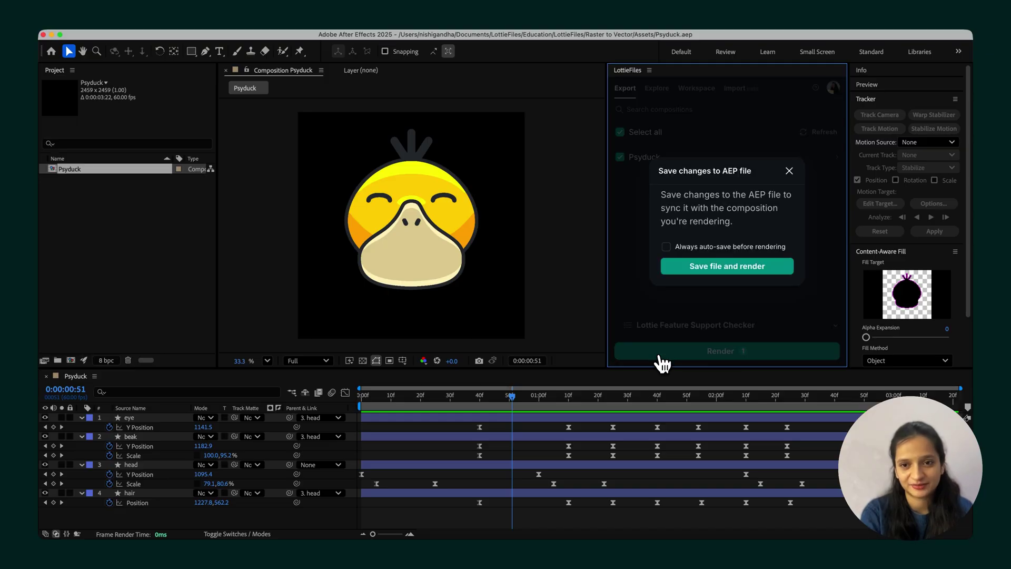
click(723, 267)
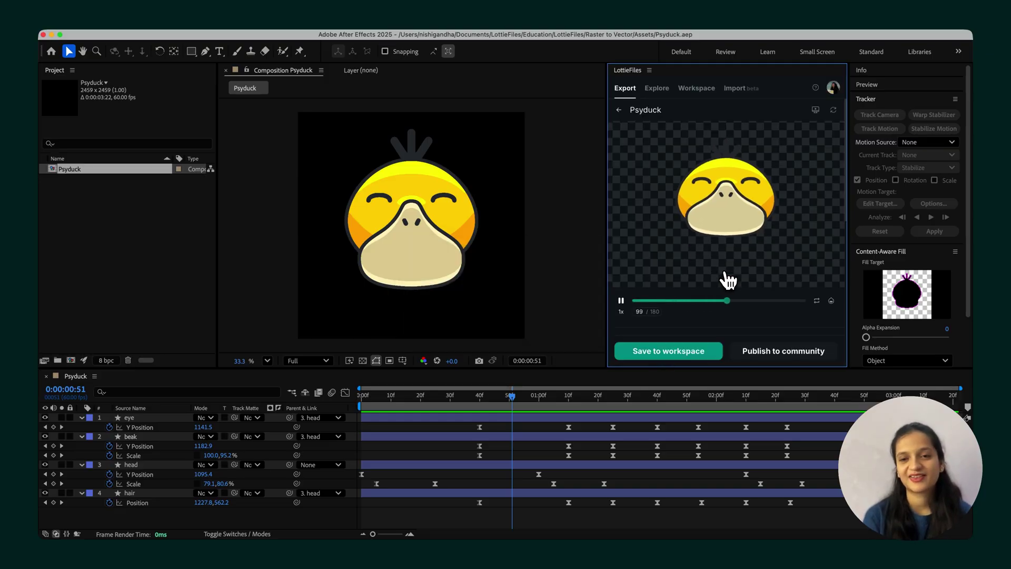